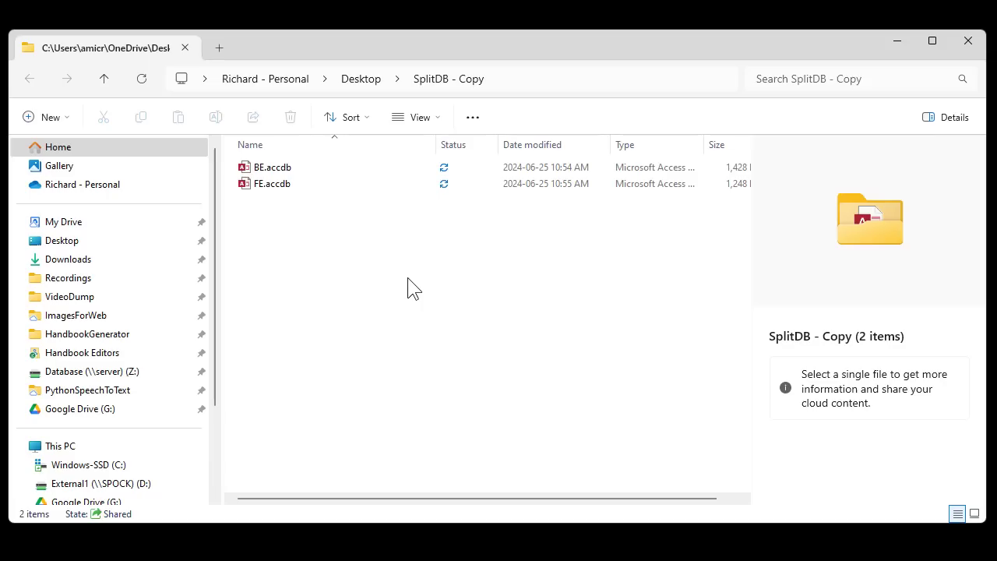
Open FE.accdb and delete its linked tables ContactT, CustomerT, OrderDetailT and OrderT.
click(259, 188)
double_click(262, 195)
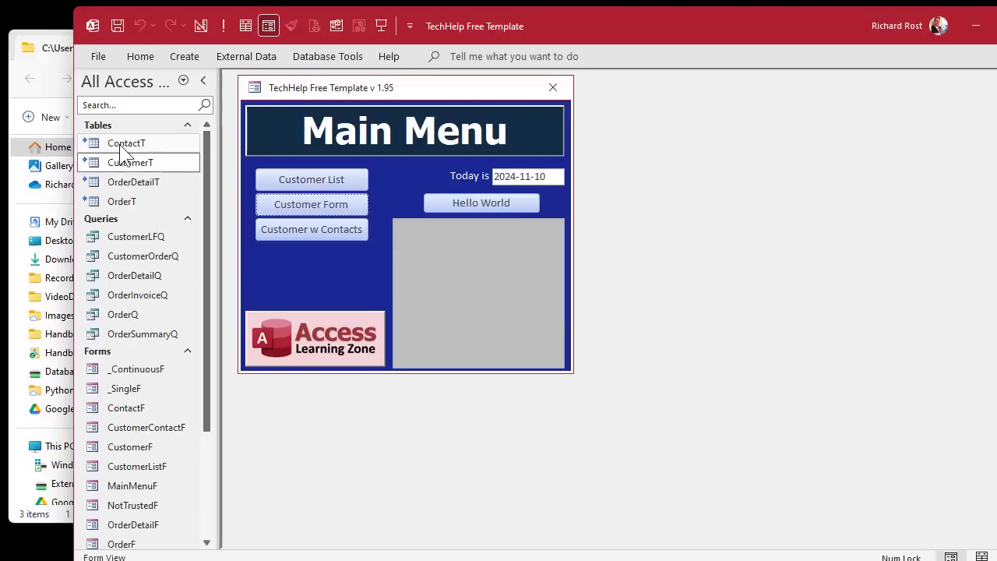
shift+click(117, 204)
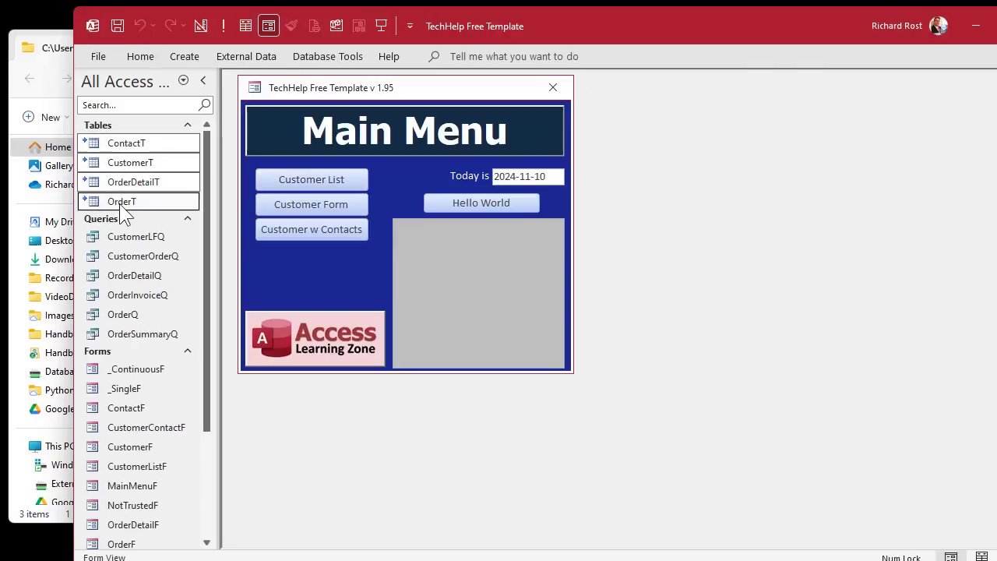
key(Delete)
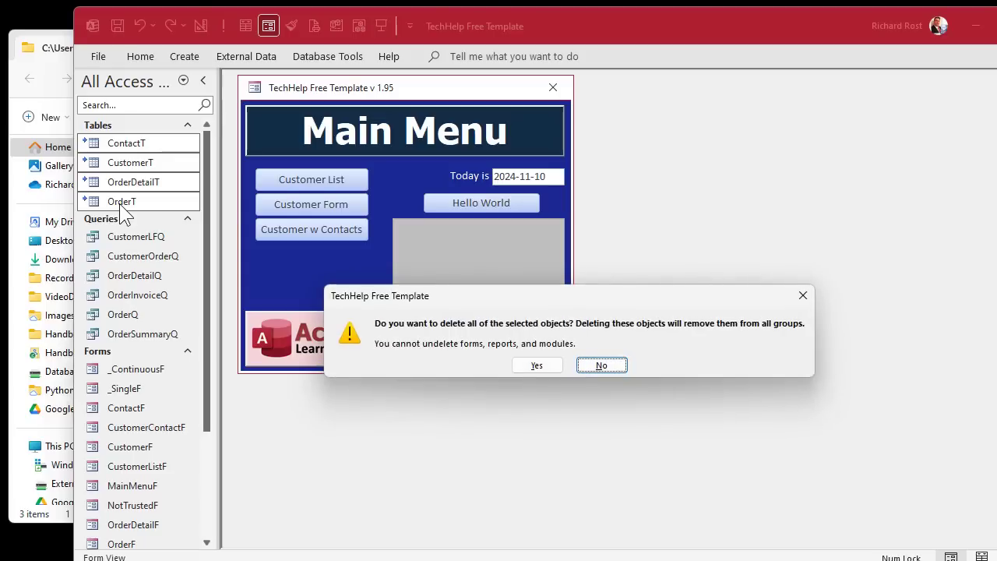
key(y)
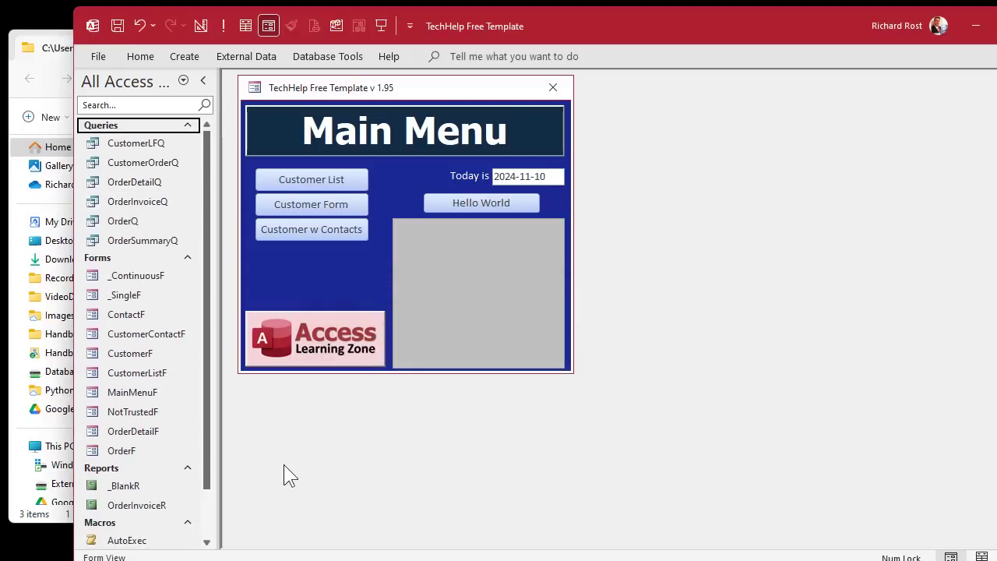
Open BE.accdb and arrange its window side by side with the front-end database window.
drag(996, 214, 476, 226)
drag(294, 38, 249, 31)
click(635, 310)
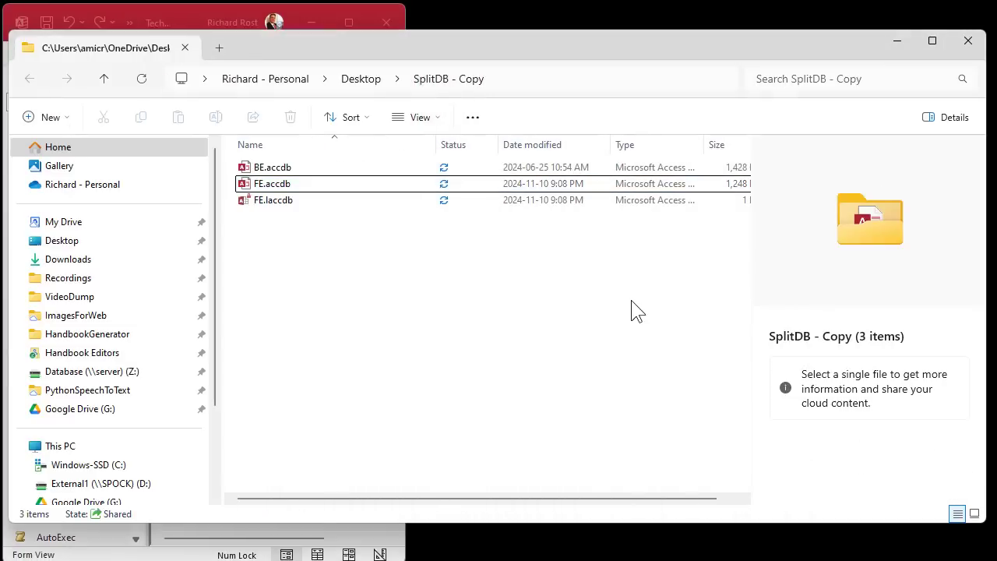
double_click(297, 166)
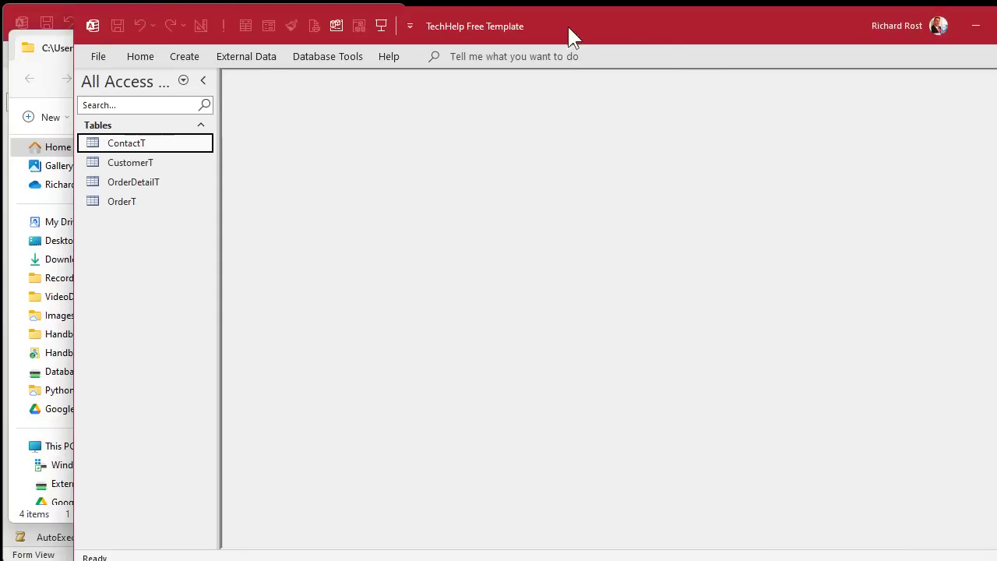
drag(568, 26, 996, 31)
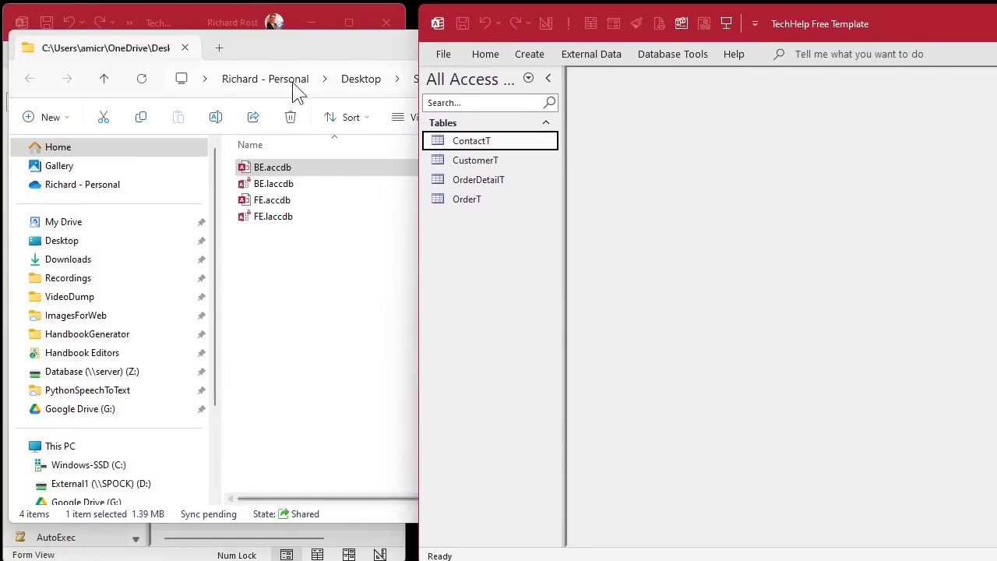
click(189, 23)
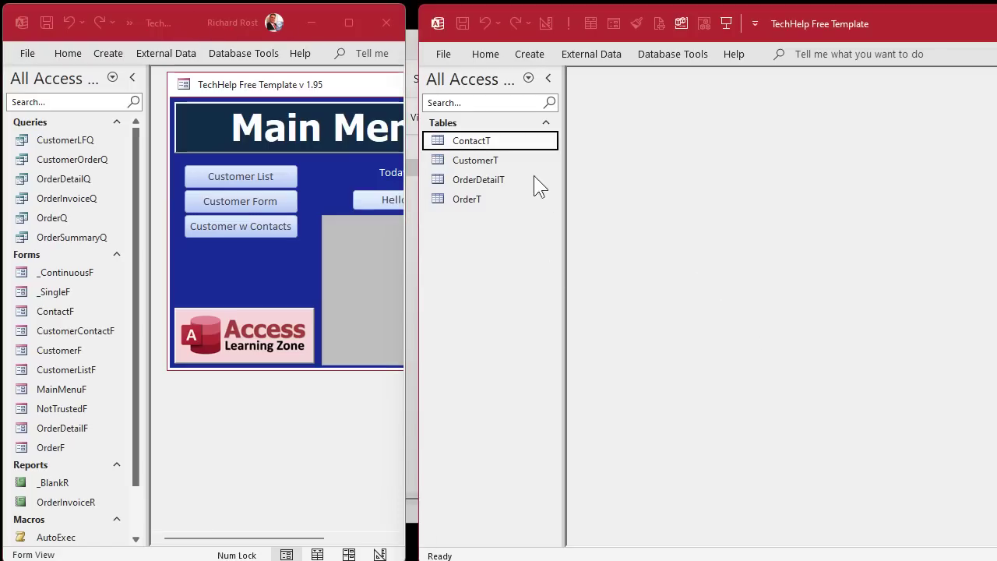
Copy all four tables from the back-end into the front-end database, close the back-end, and widen the front-end window.
shift+click(476, 199)
drag(482, 181, 79, 156)
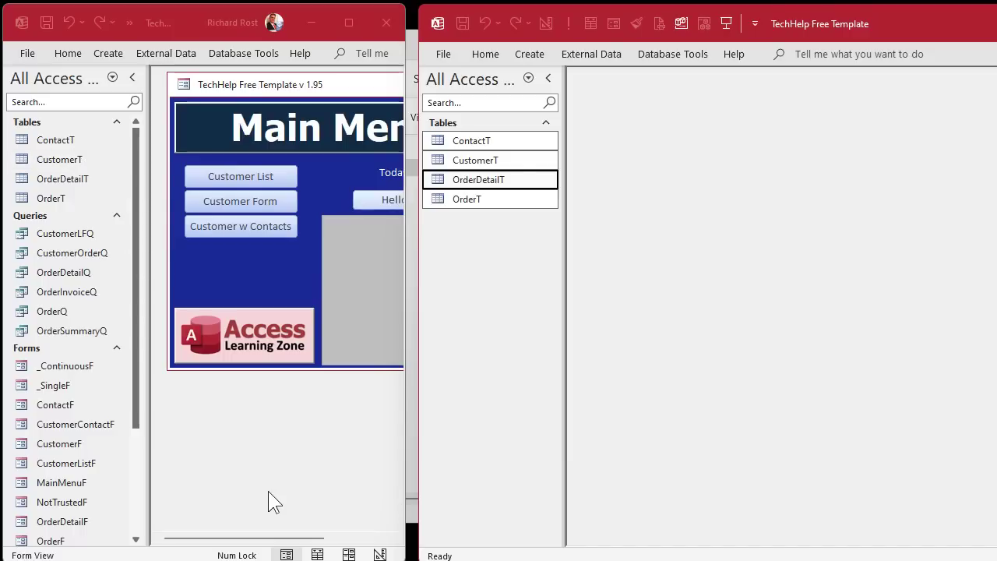
drag(904, 28, 918, 61)
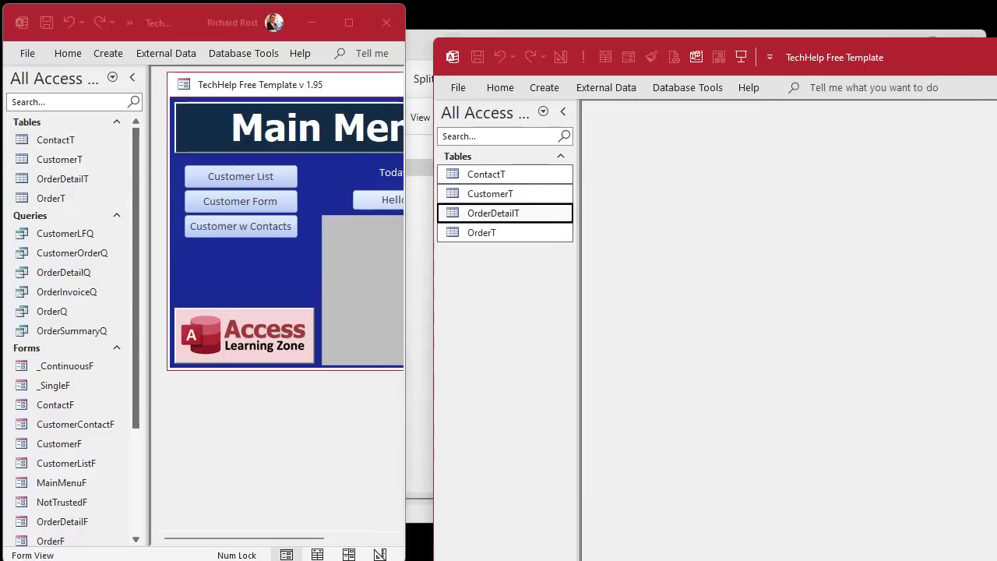
key(alt+F4)
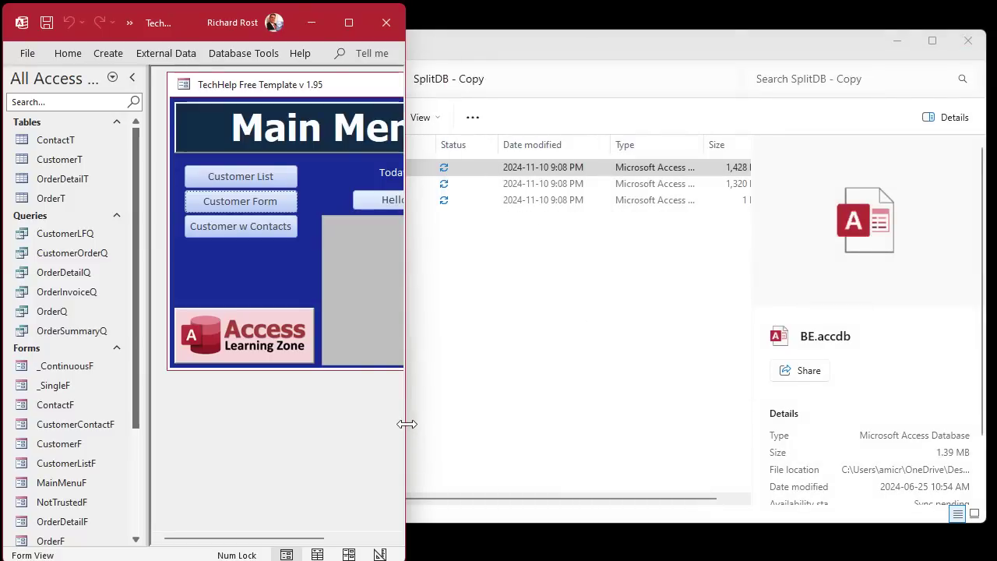
drag(412, 423, 995, 386)
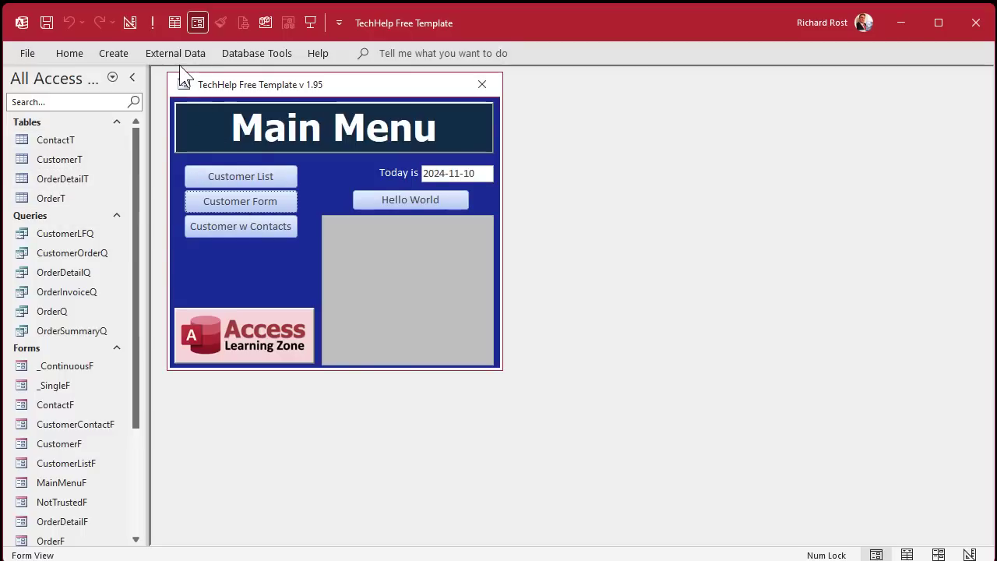
Open the front-end's Relationships window and add CustomerT and ContactT to the layout.
click(251, 54)
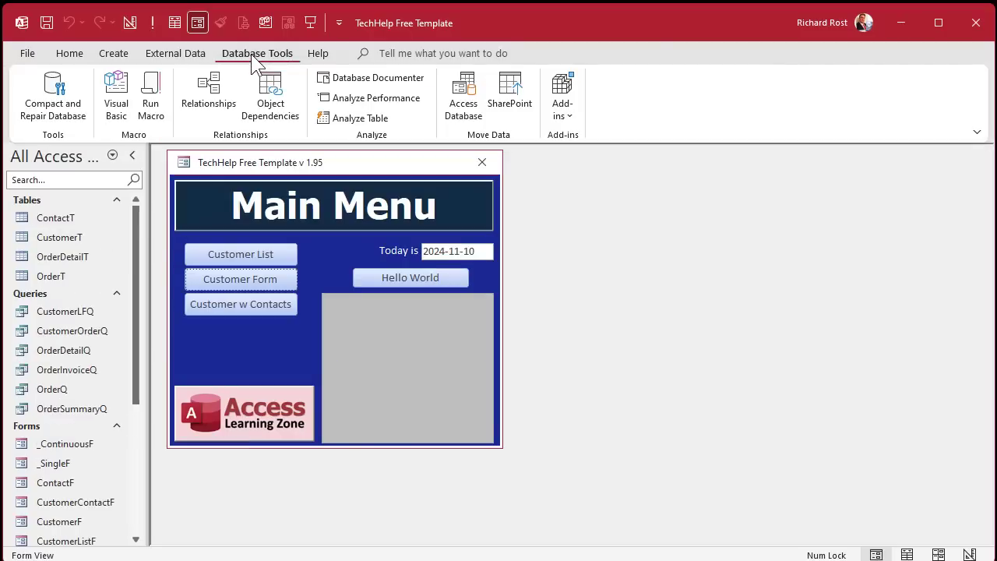
click(215, 97)
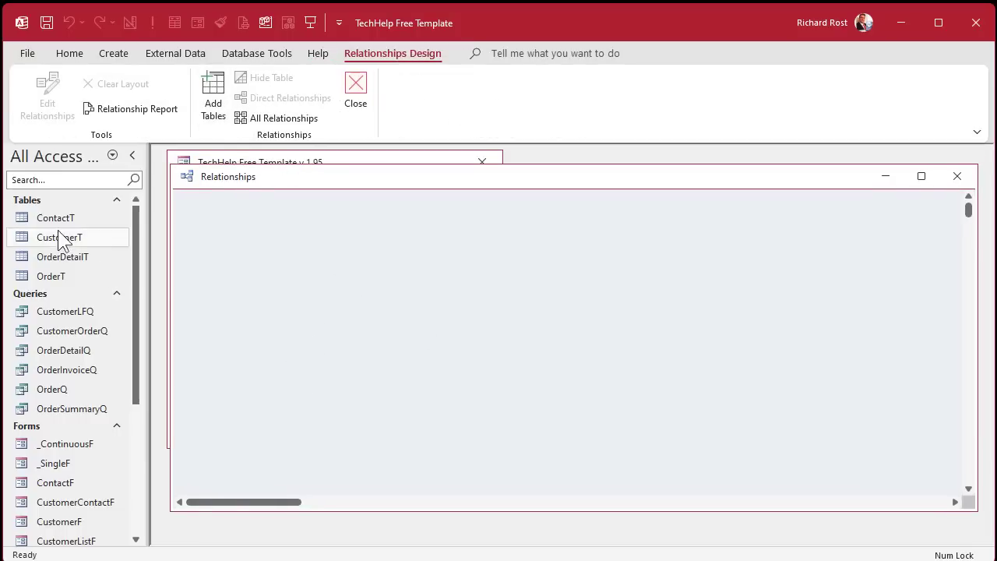
drag(62, 237, 214, 222)
drag(51, 218, 388, 235)
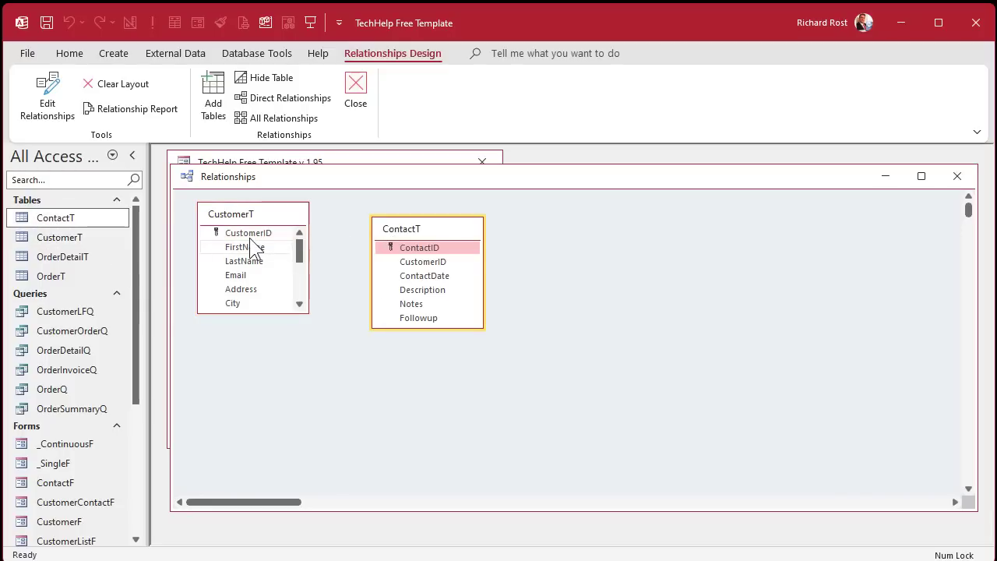
Relate CustomerT to ContactT on CustomerID with referential integrity enforced, and close the Relationships window without saving its layout.
drag(251, 233, 421, 263)
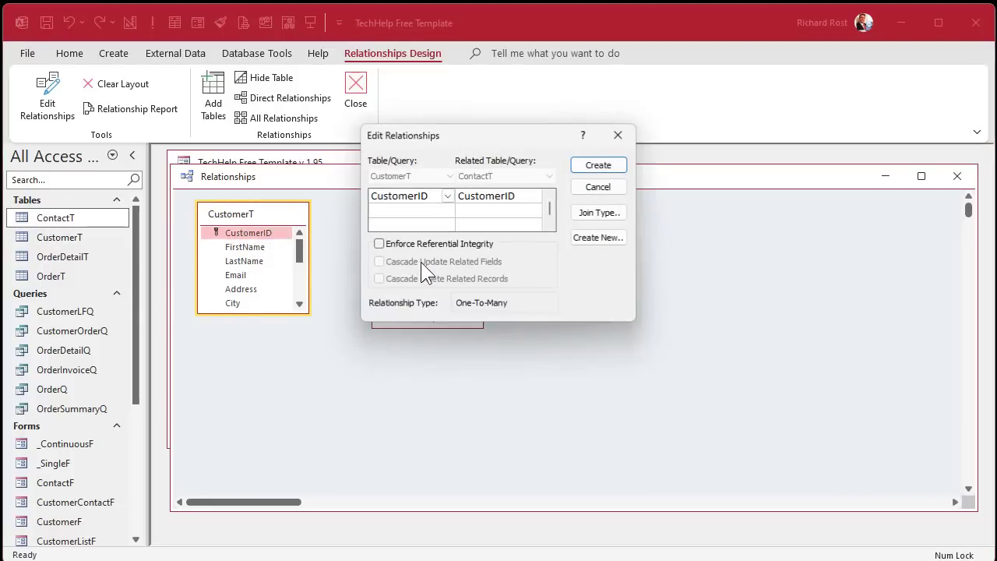
click(473, 247)
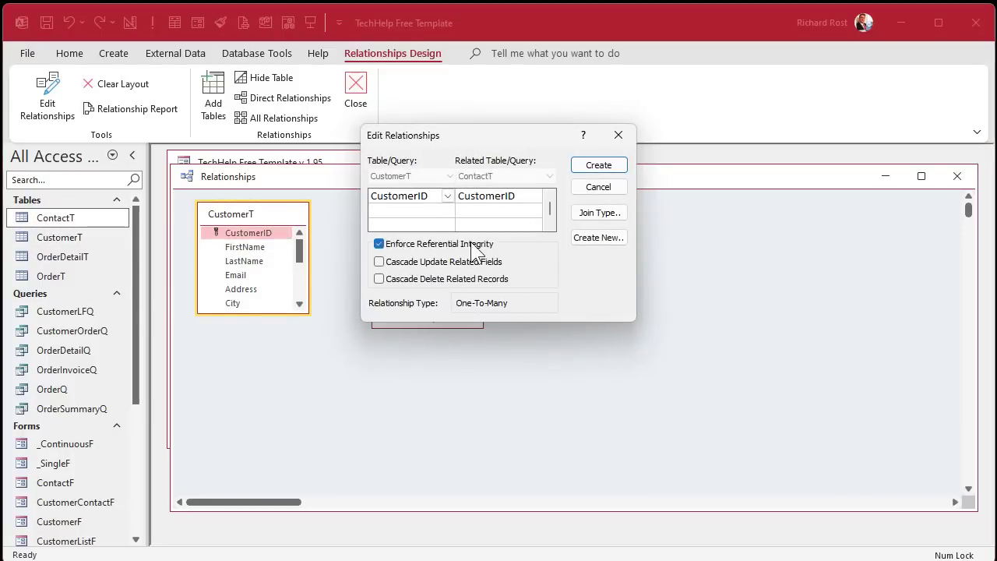
click(600, 163)
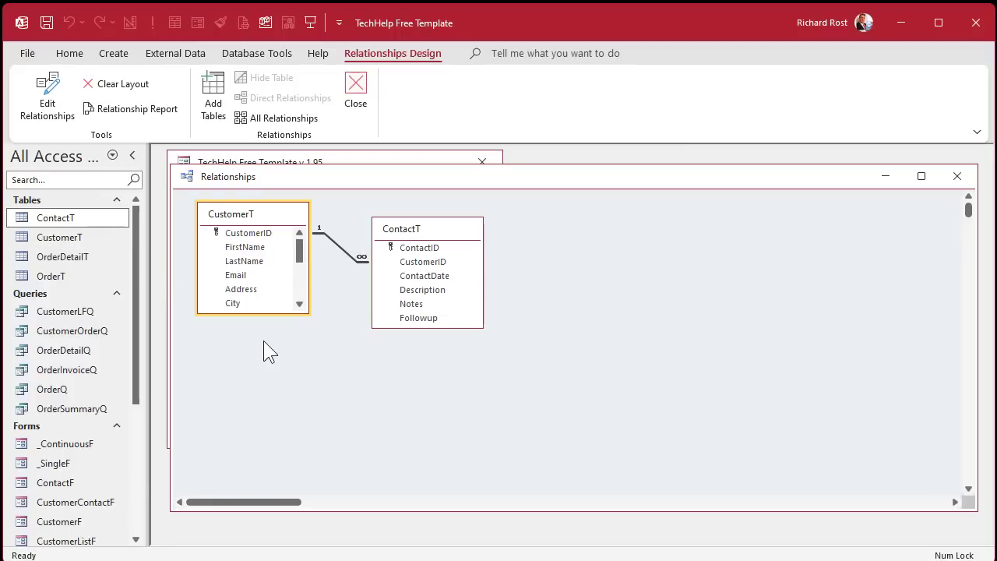
click(957, 179)
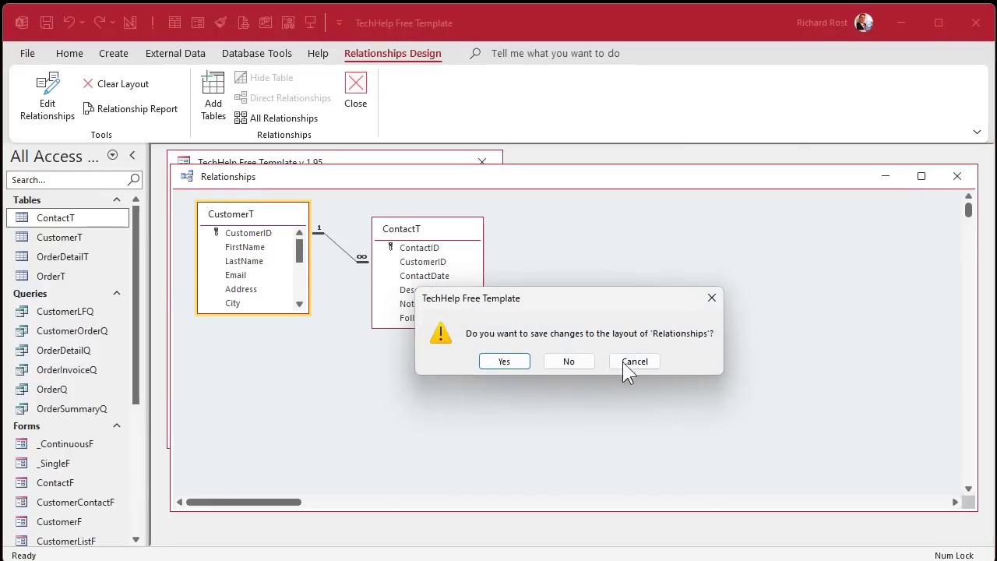
click(584, 355)
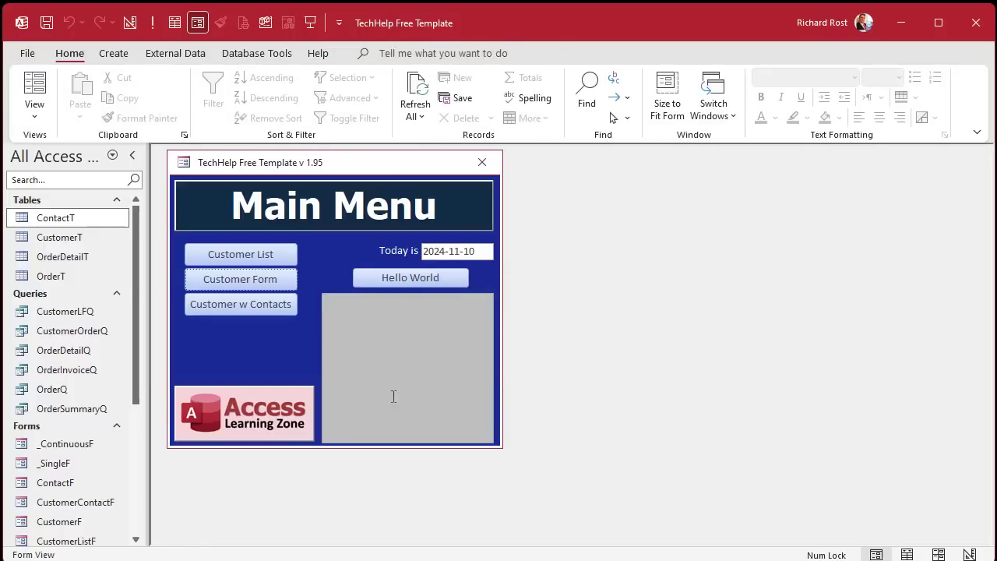
Delete the four local tables from the front-end database together with their relationship.
click(86, 200)
click(117, 200)
drag(85, 222, 69, 280)
key(Delete)
click(534, 364)
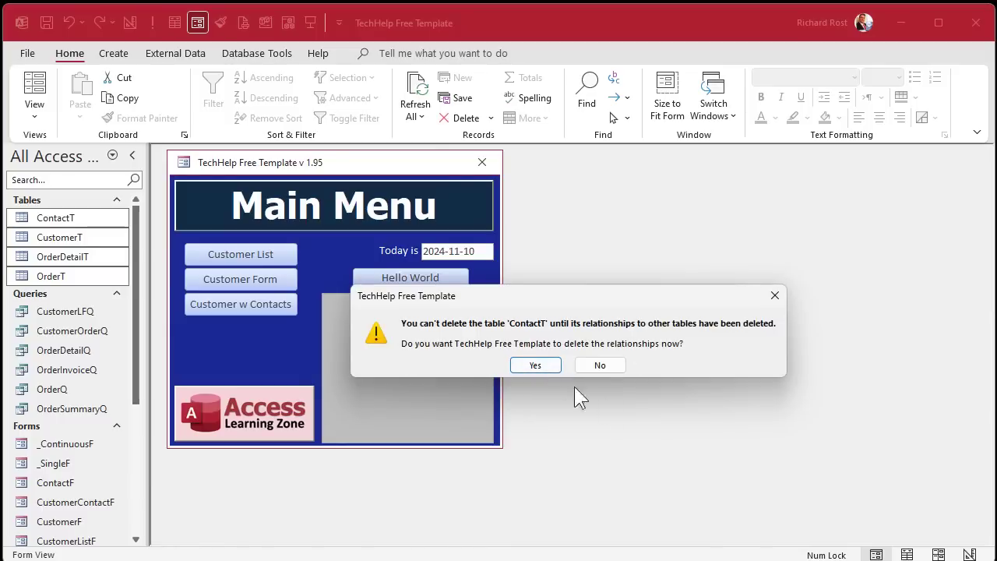
click(534, 366)
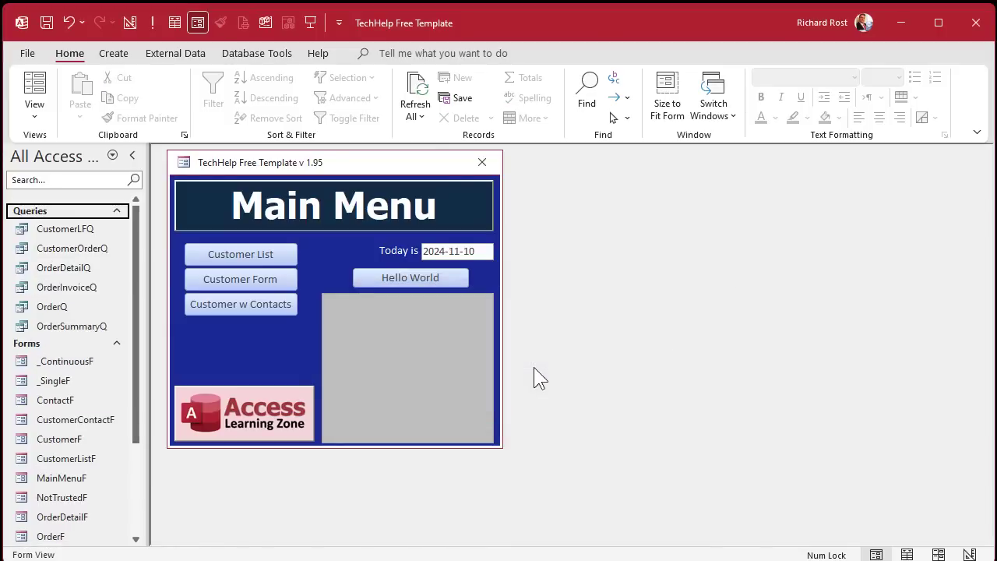
Minimize the front-end, open BE.accdb from the SplitDB - Copy folder, and display its Relationships window.
click(901, 22)
click(290, 169)
double_click(289, 168)
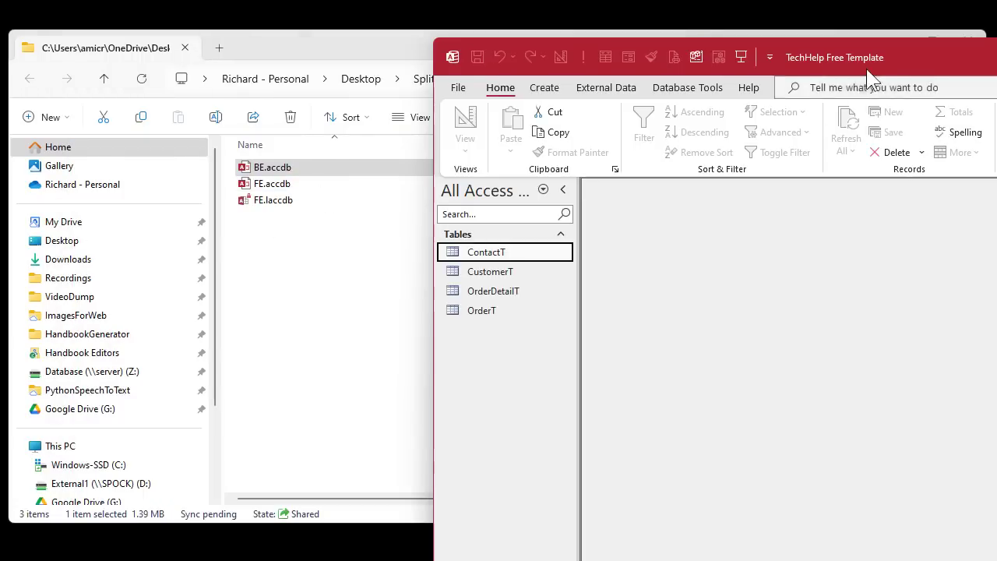
drag(867, 68, 740, 31)
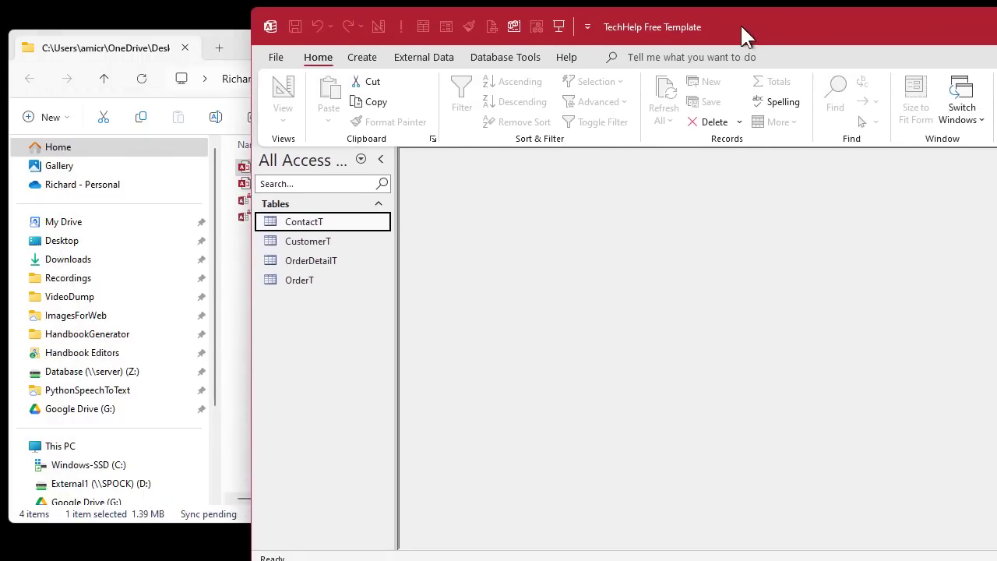
click(423, 59)
click(494, 57)
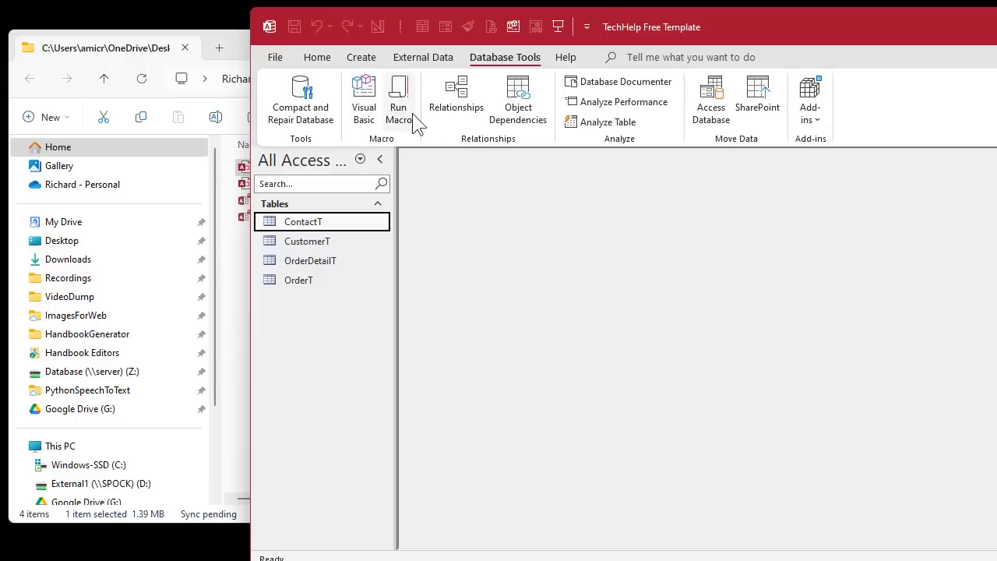
click(471, 101)
Add CustomerT and ContactT, relate them on CustomerID with referential integrity enforced, and close the back-end database.
drag(315, 243, 460, 218)
drag(319, 216, 654, 213)
drag(522, 220, 688, 243)
click(626, 247)
click(847, 167)
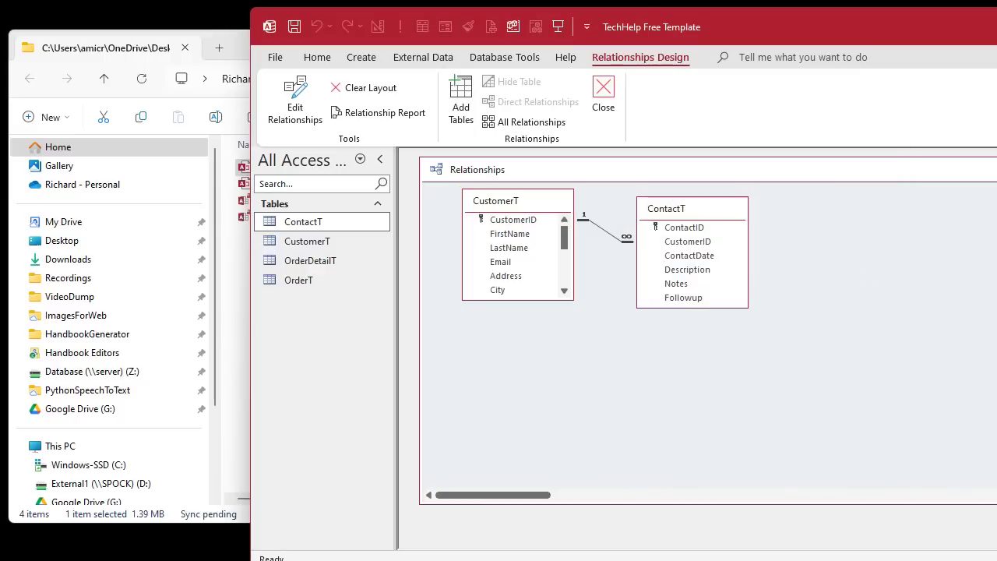
key(ctrl+w)
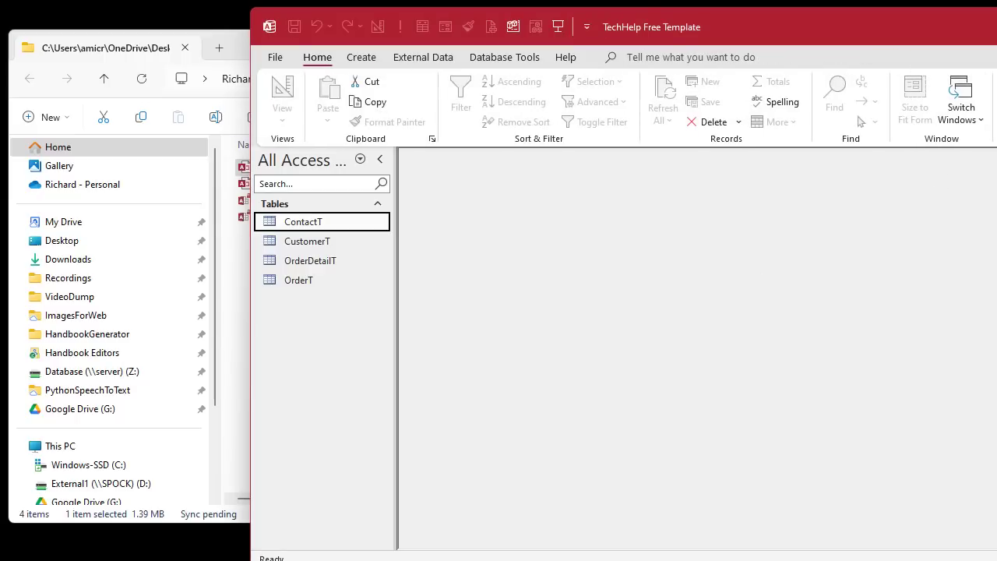
key(alt+F4)
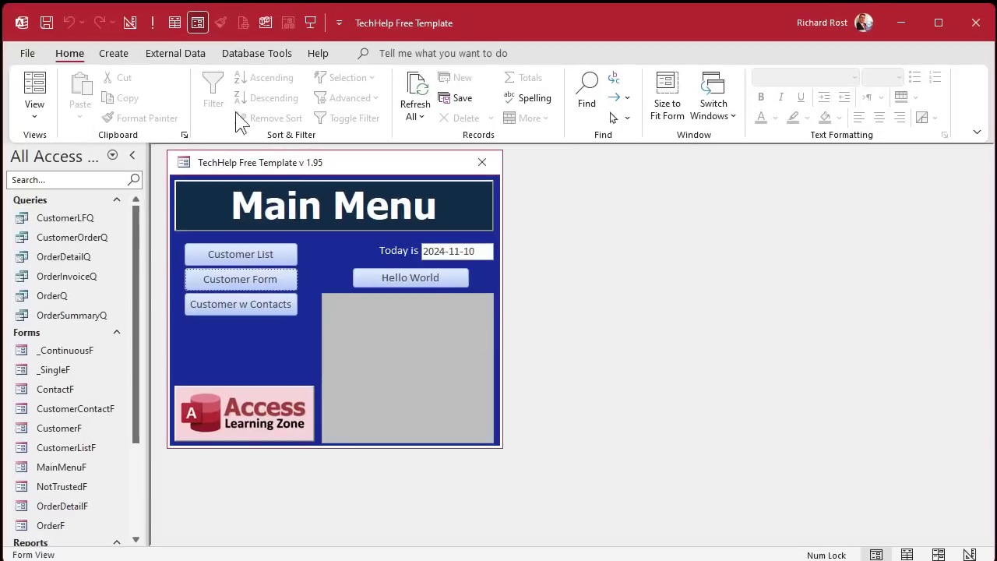
Start getting external data from an Access database in the front-end, choosing BE.accdb in SplitDB - Copy as the source.
click(177, 55)
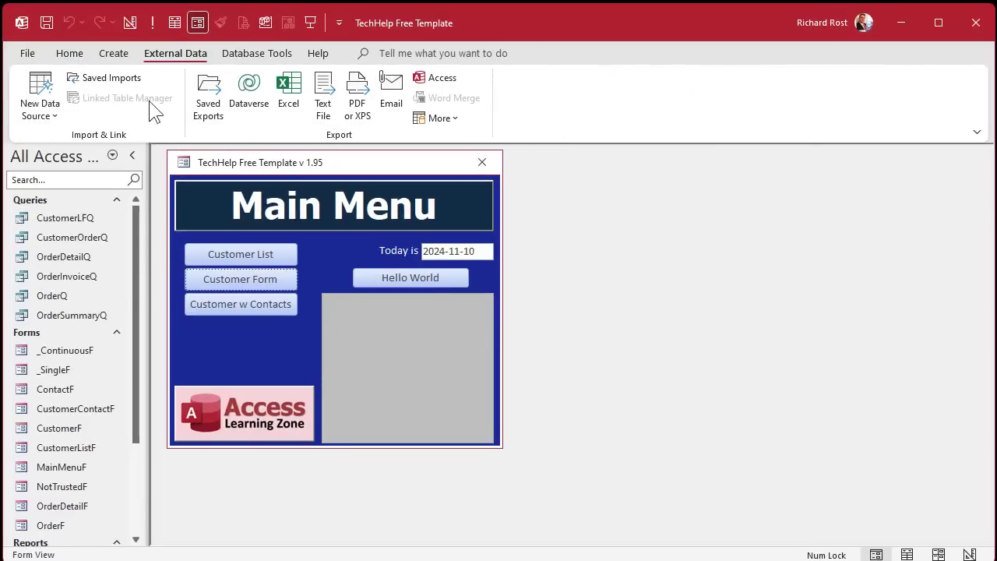
click(42, 107)
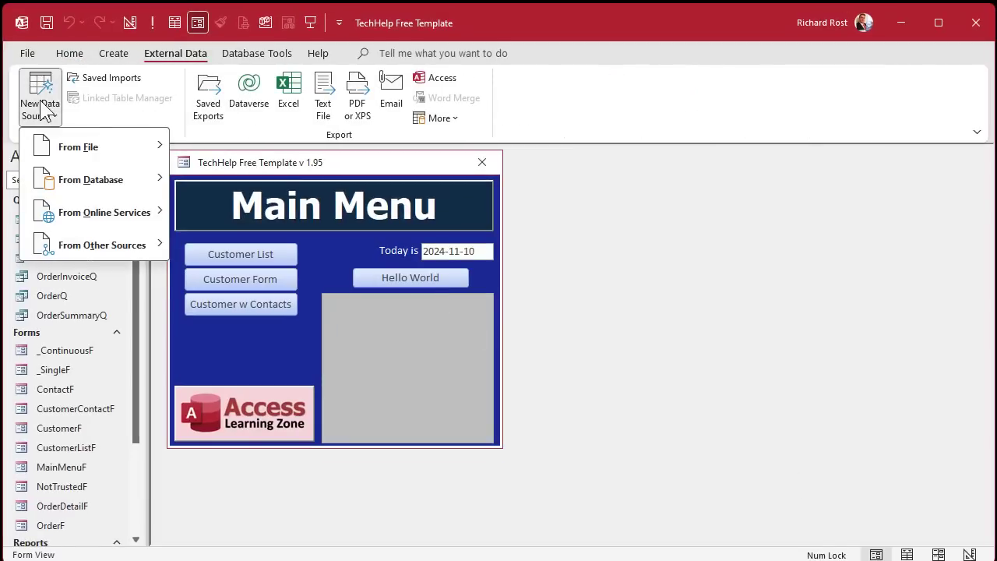
mouse_move(89, 187)
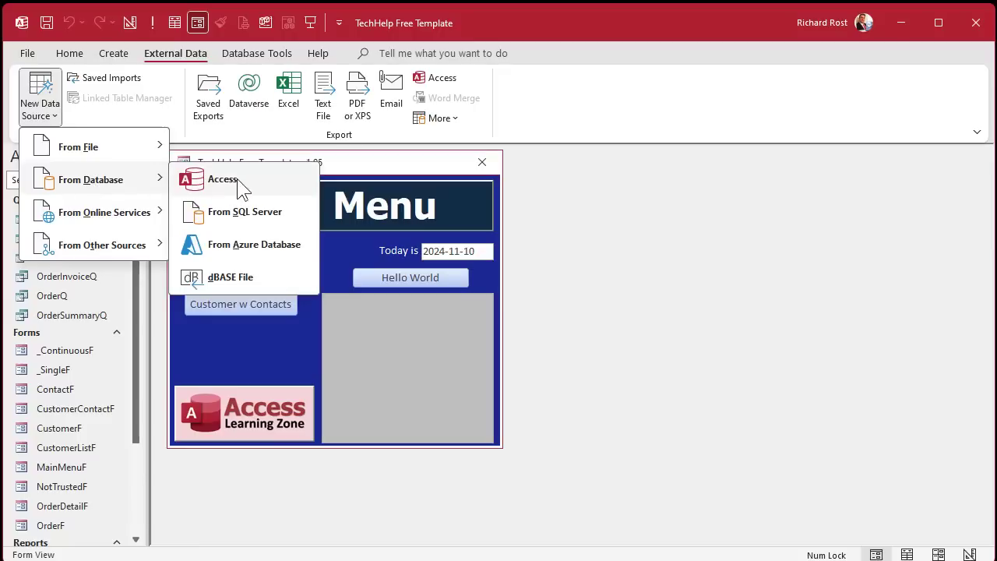
click(222, 180)
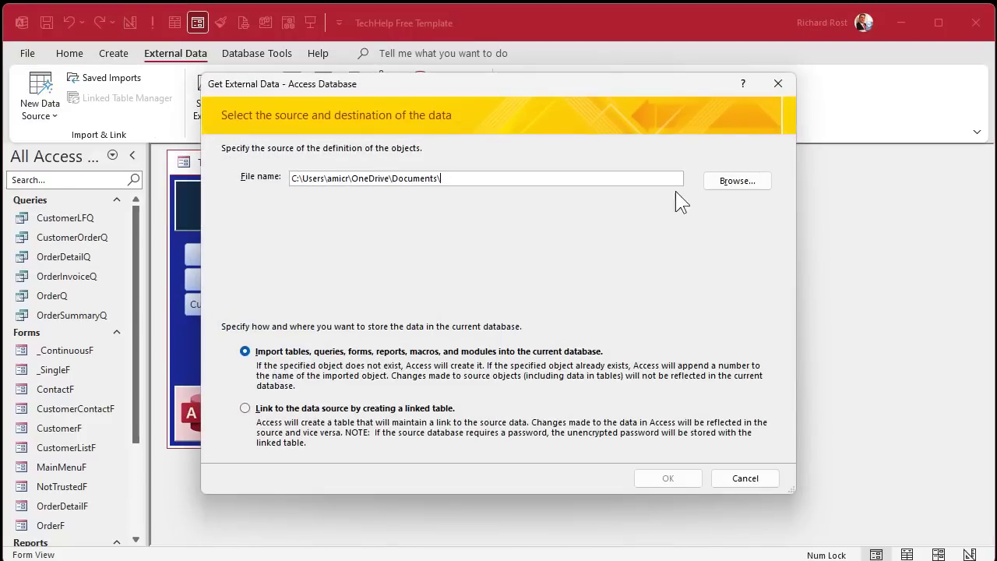
click(728, 184)
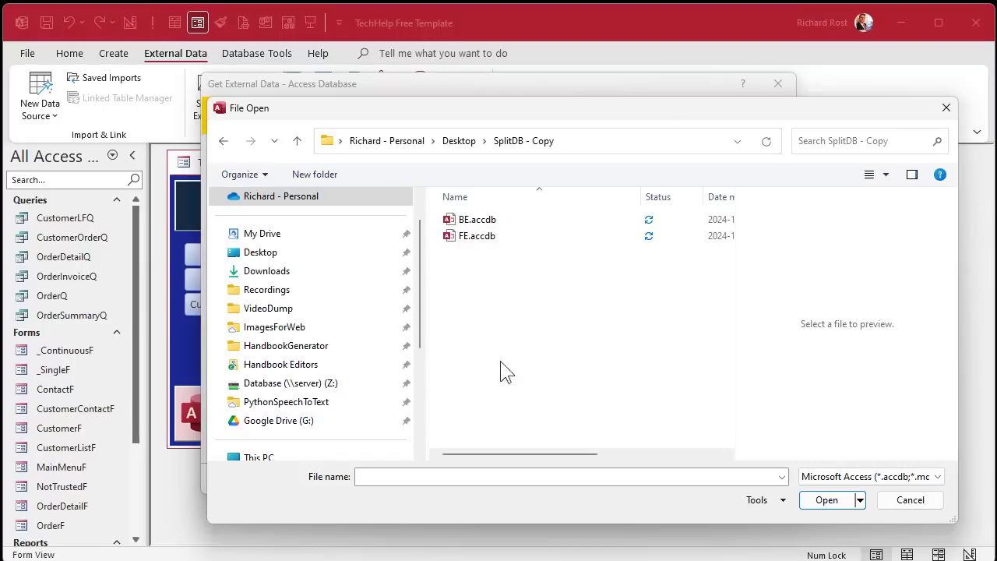
click(482, 220)
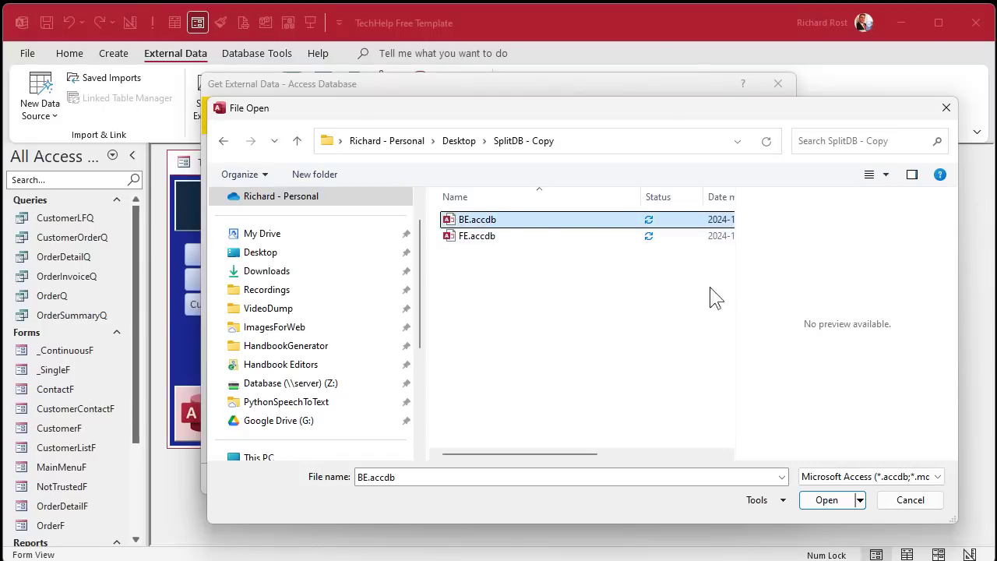
click(823, 498)
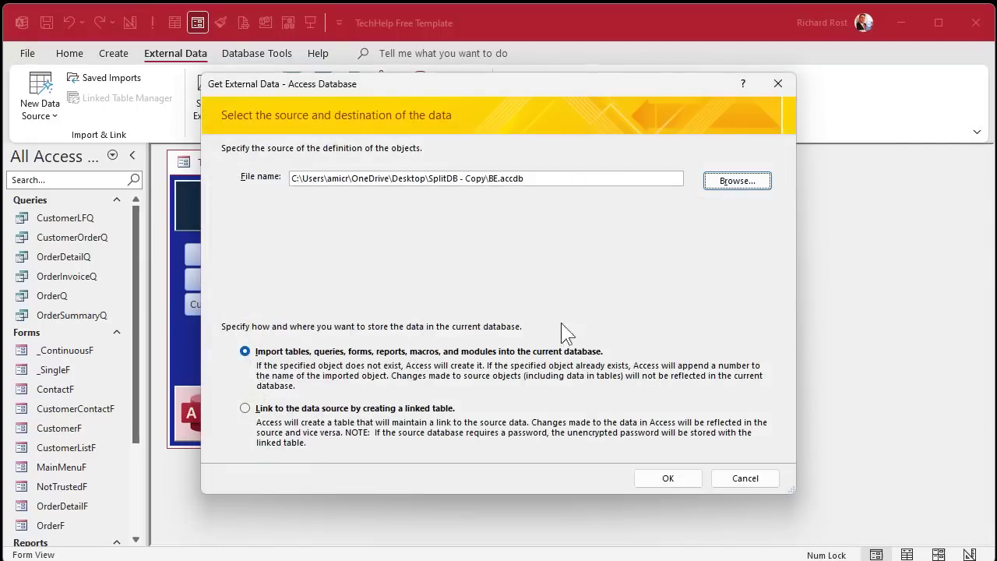
Import the ContactT, CustomerT, OrderDetailT and OrderT tables with definition, data and relationships, without saving the import steps.
click(666, 476)
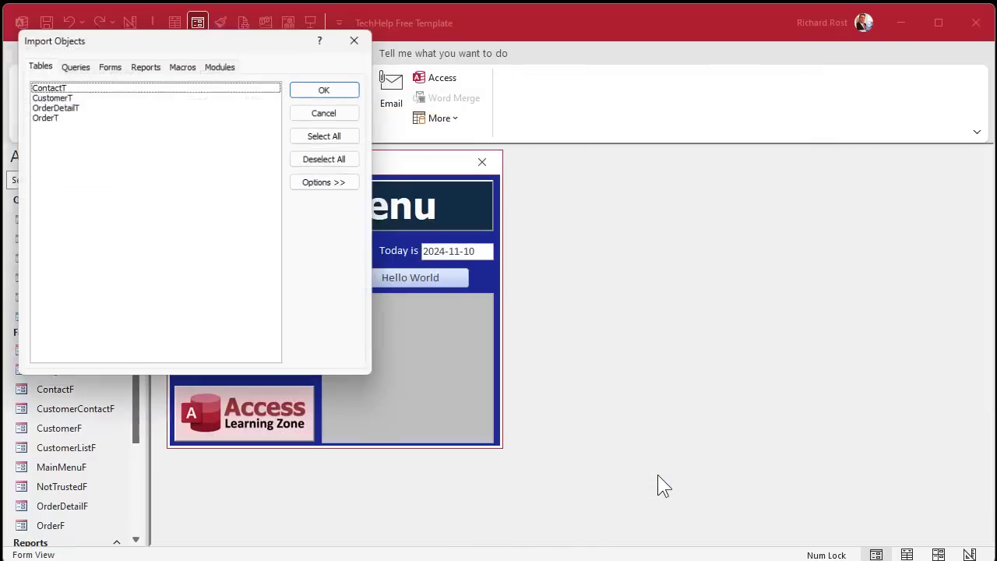
drag(272, 47, 540, 82)
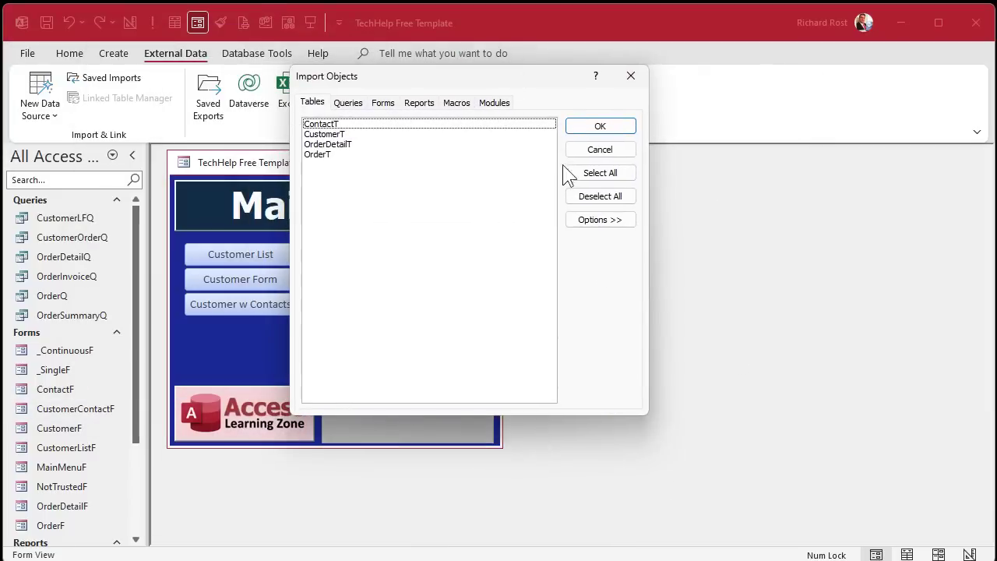
click(599, 174)
click(356, 104)
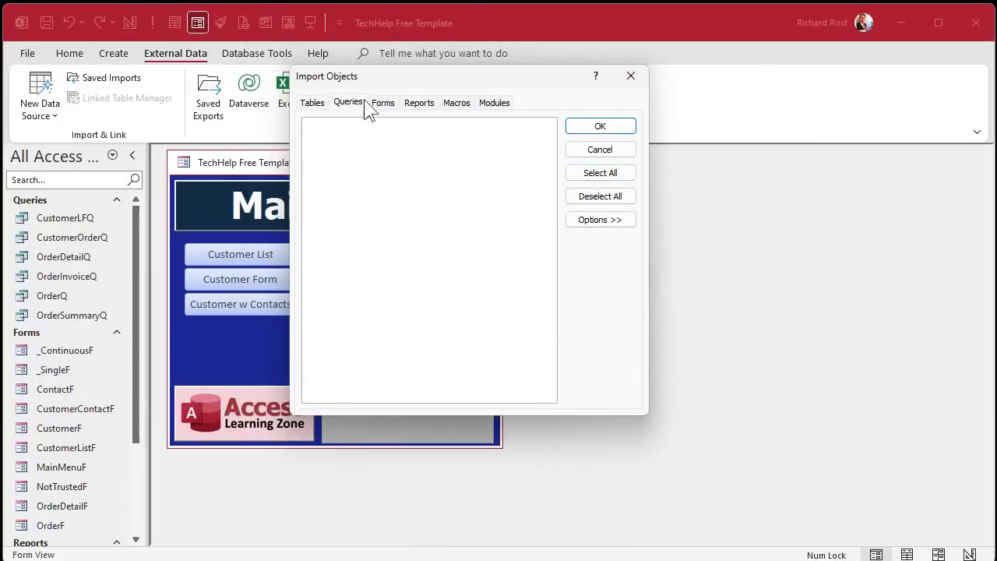
click(316, 105)
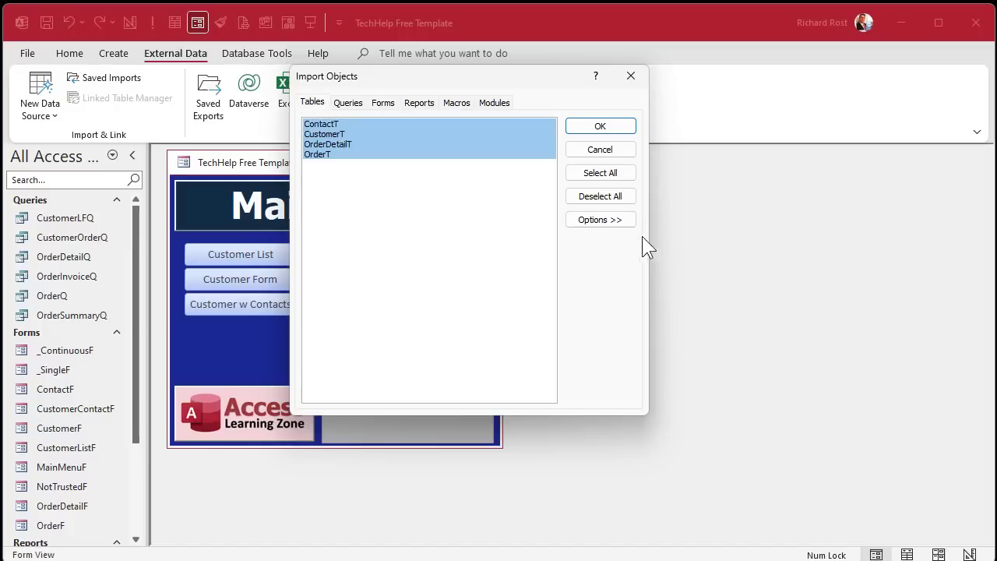
click(611, 219)
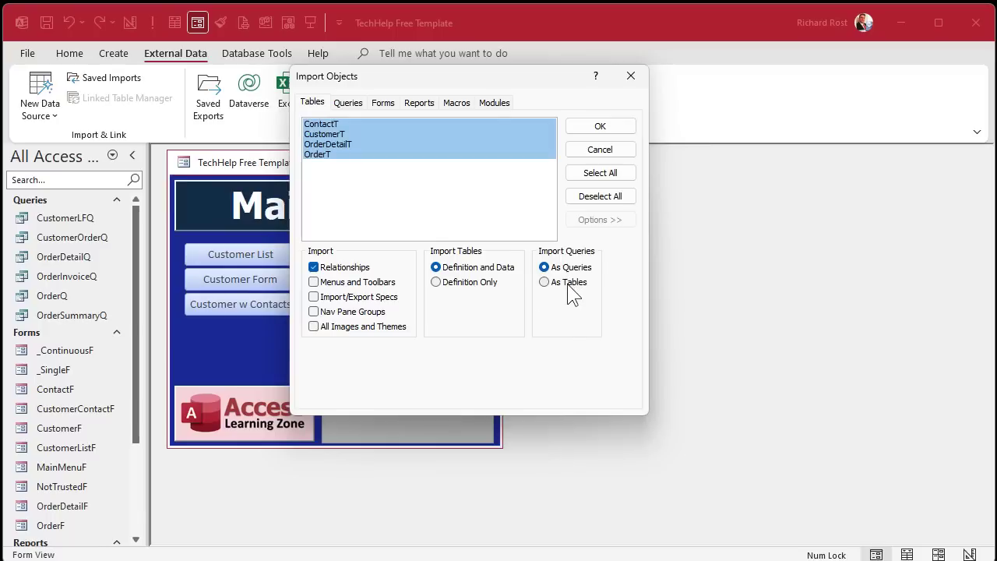
click(605, 125)
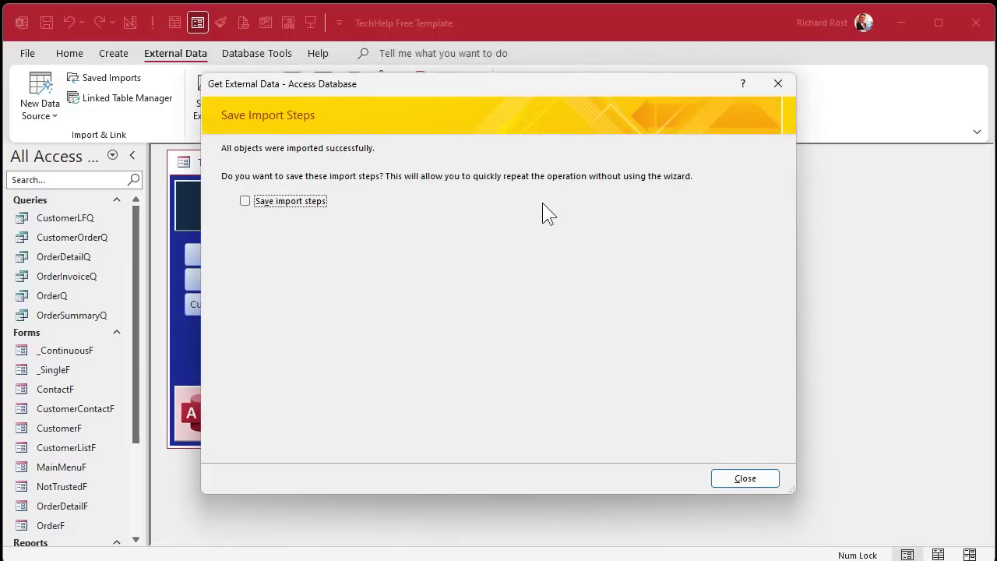
click(742, 479)
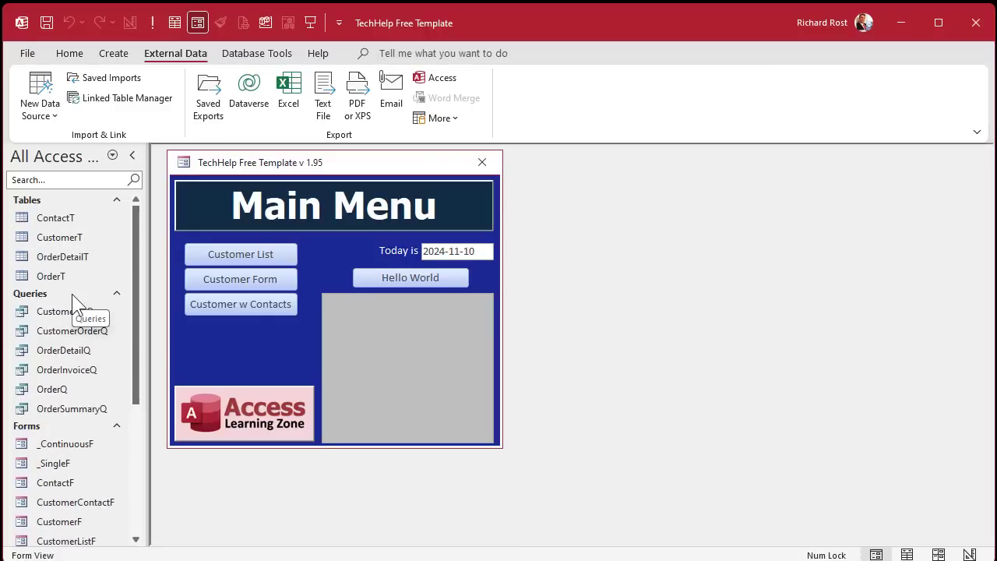
Examine the related contact records of the first customer in the imported CustomerT table and close the table.
double_click(67, 238)
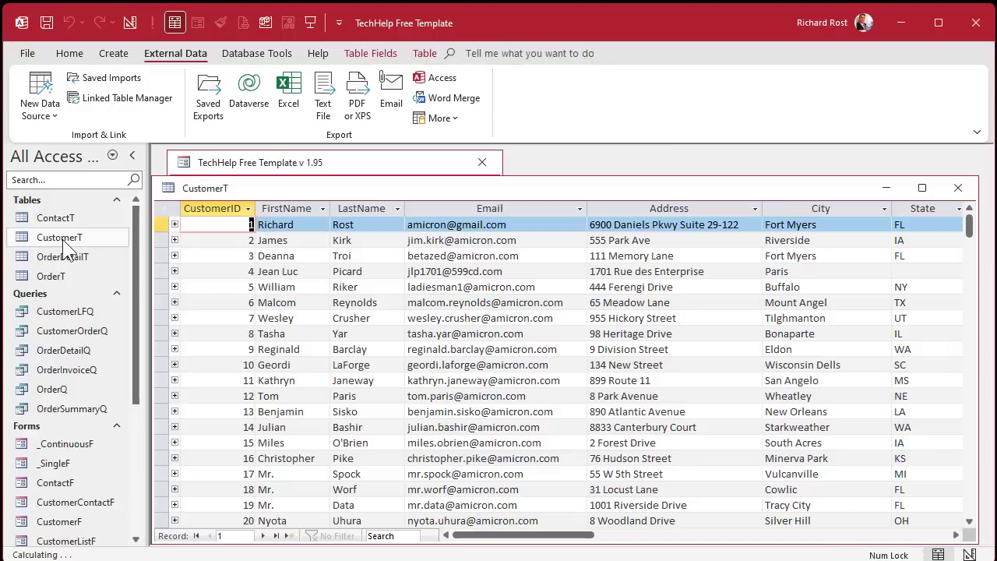
click(175, 225)
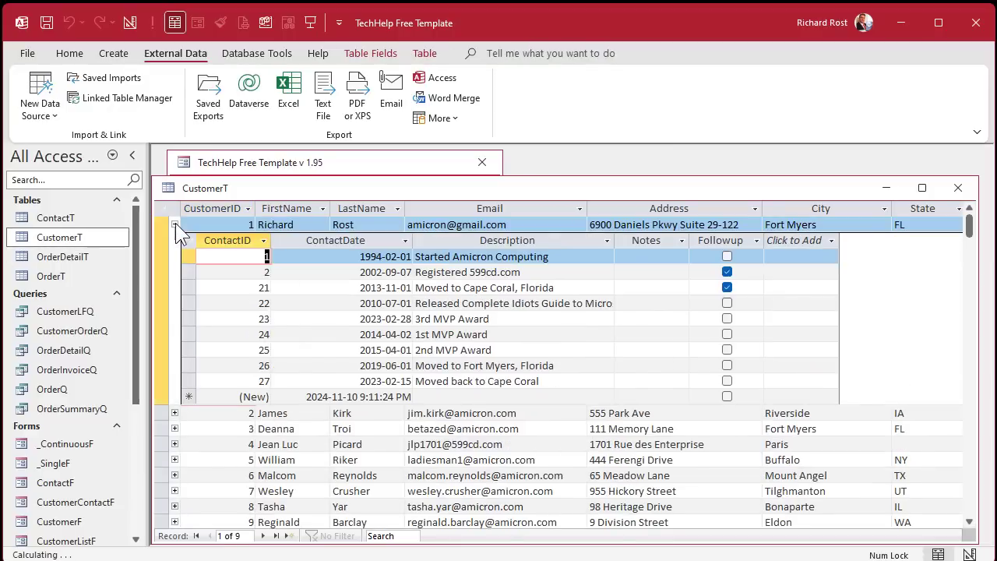
click(174, 225)
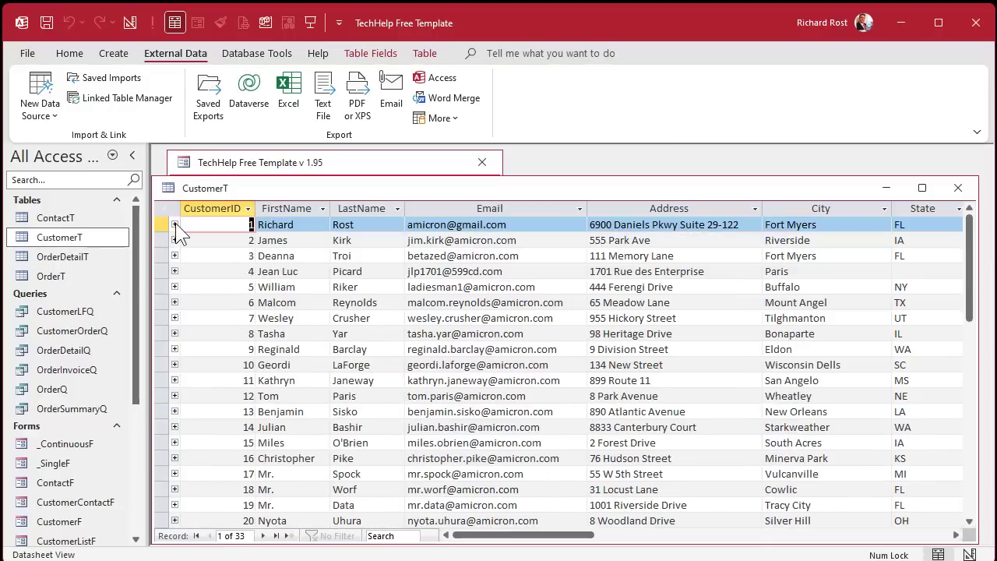
click(958, 188)
Display the front-end's Relationships window and search its whole layout area for the imported relationship.
click(255, 57)
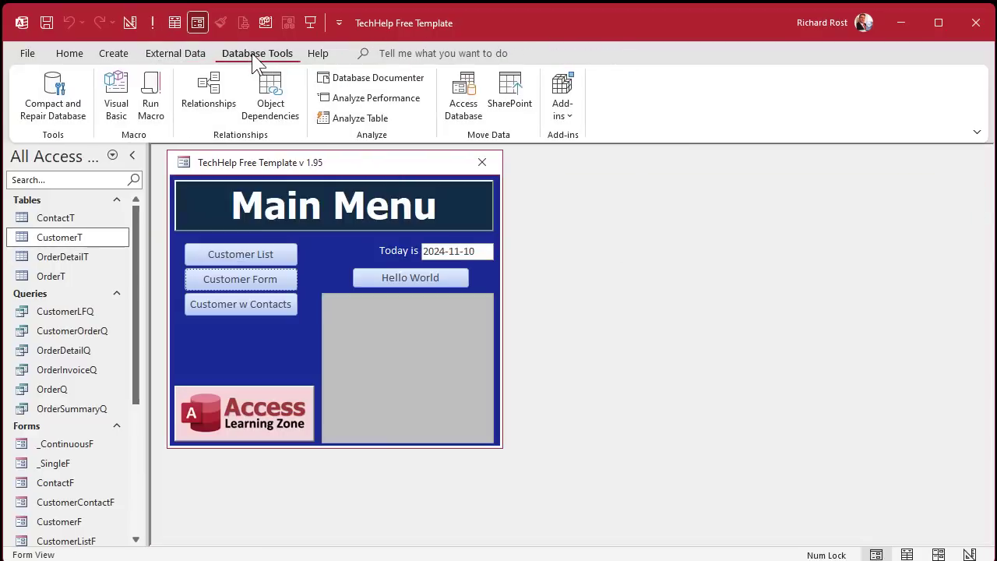
click(227, 82)
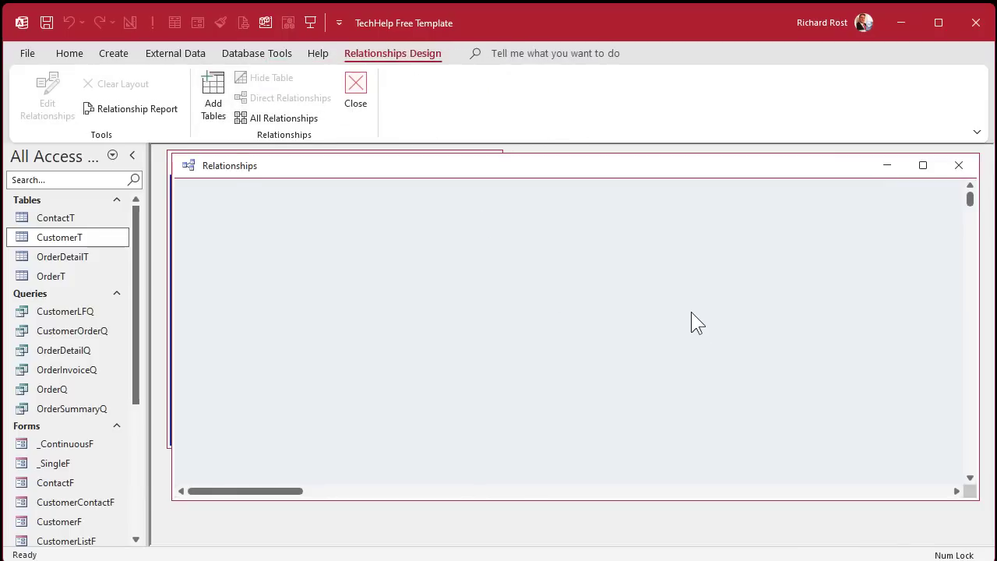
scroll(691, 312, up, 3)
scroll(966, 450, down, 5)
scroll(968, 452, down, 3)
drag(970, 310, 976, 186)
drag(281, 491, 589, 493)
click(225, 491)
click(210, 490)
click(195, 490)
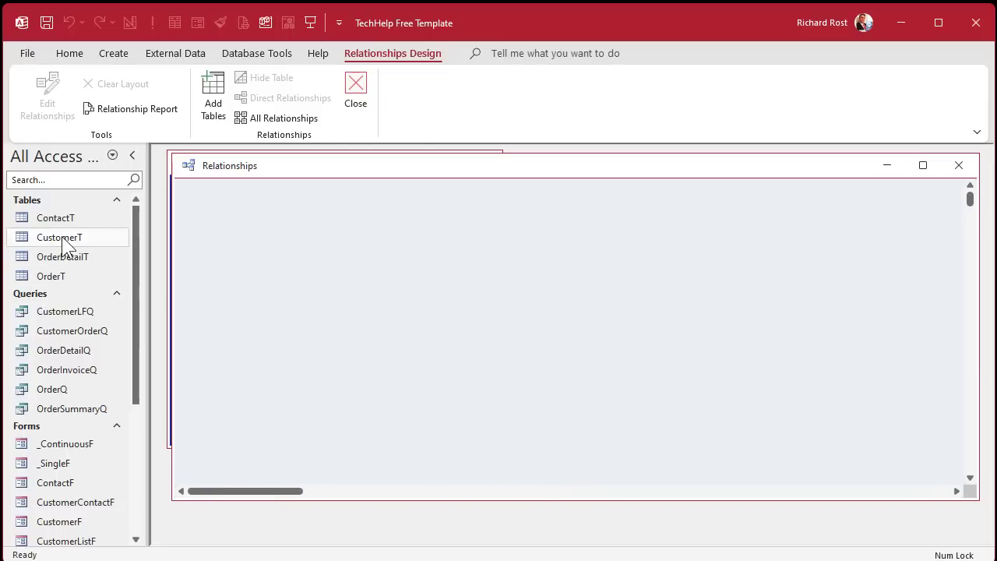
Recheck the first customer's contact subdatasheet in CustomerT with the Relationships window still open, and close the table.
double_click(62, 238)
click(209, 265)
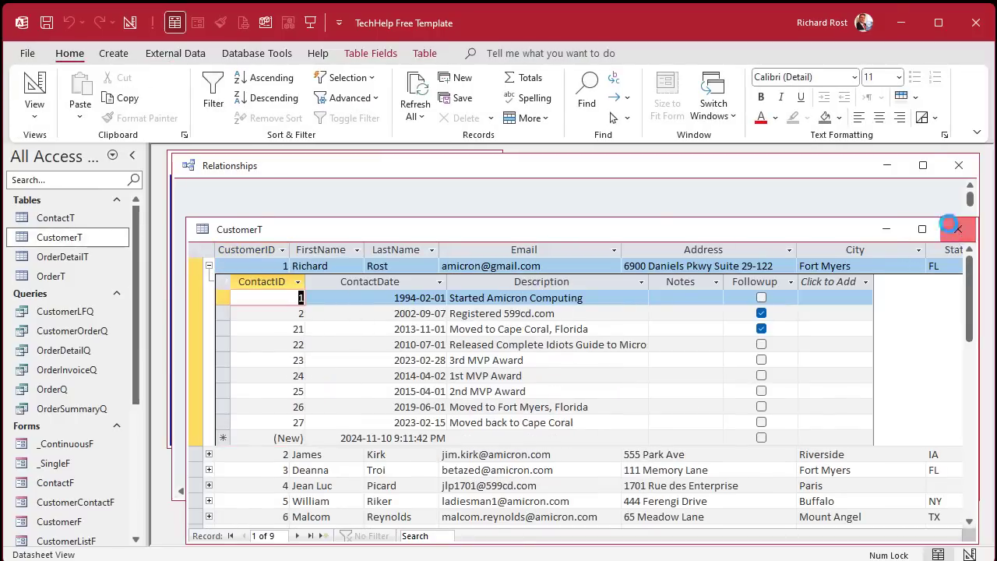
click(958, 229)
Add CustomerT and ContactT to the relationships layout, placing ContactT beside CustomerT.
drag(62, 237, 216, 204)
drag(62, 219, 400, 222)
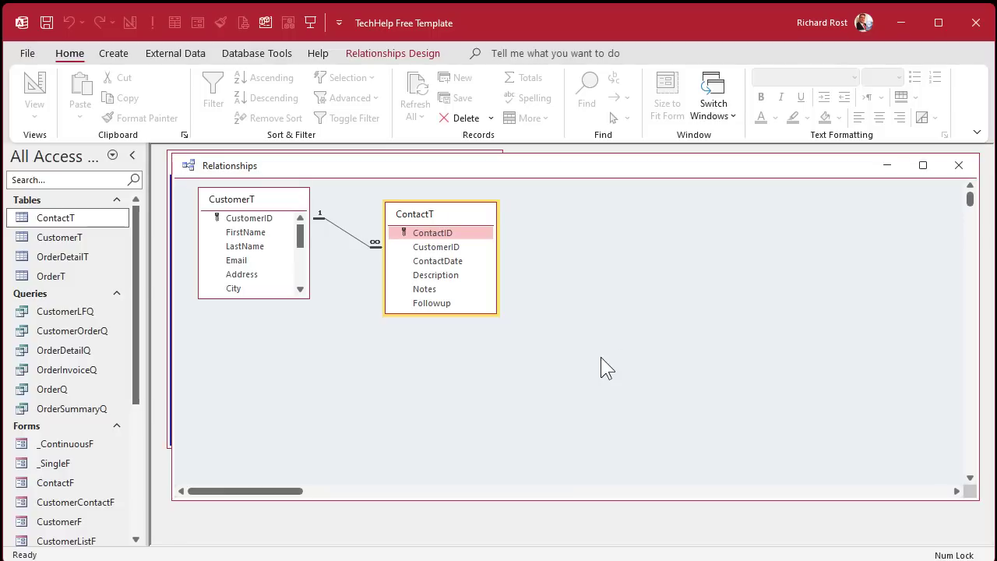
click(361, 353)
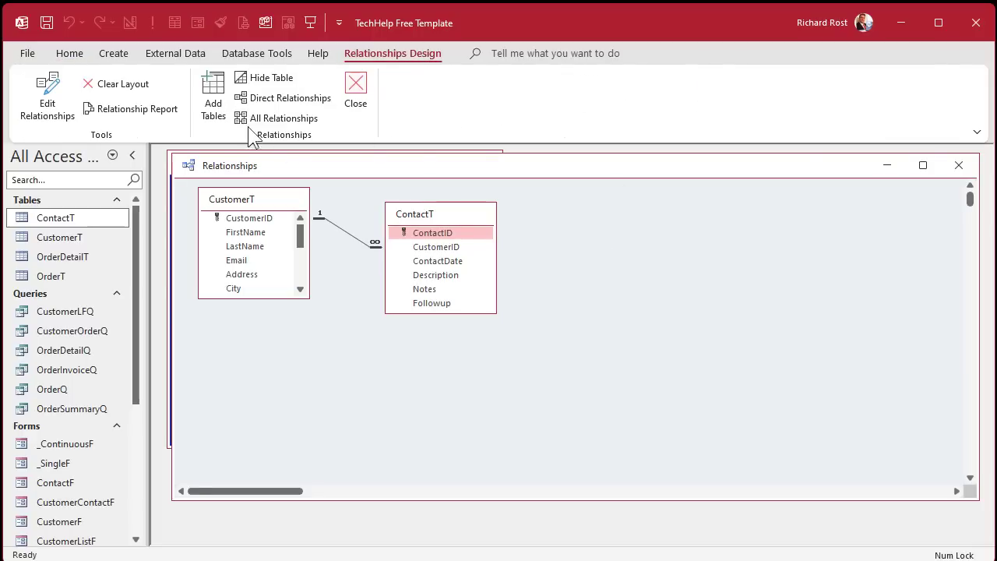
Remove ContactT and CustomerT from the relationships layout.
click(454, 213)
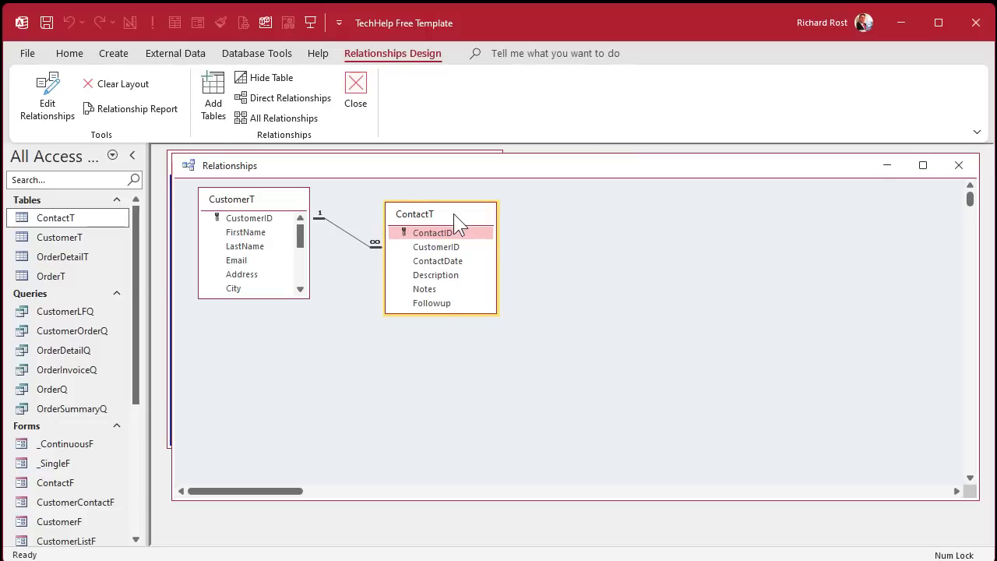
key(Delete)
click(301, 217)
key(Delete)
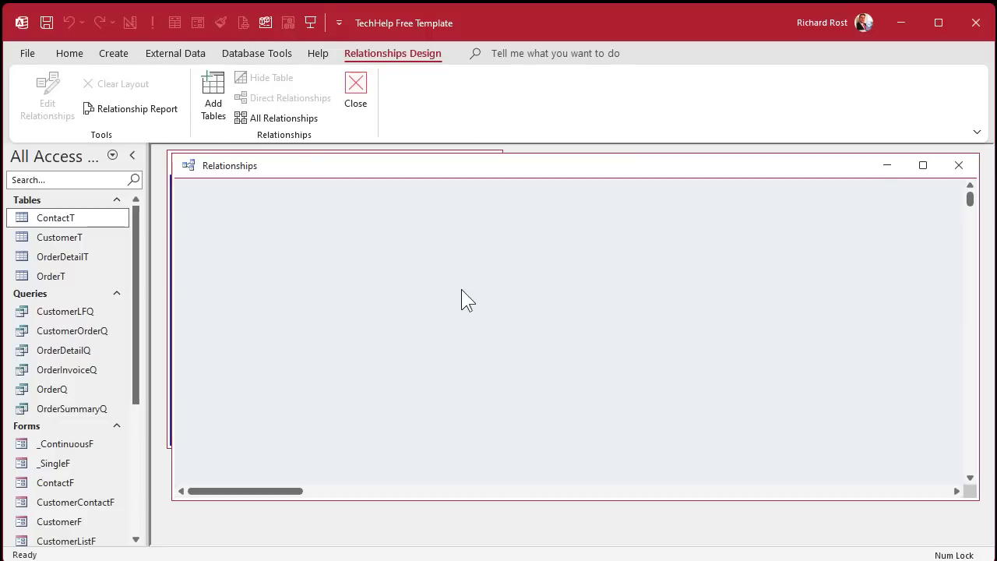
Show all relationships and remove the three MSysNavPane system tables from the layout, leaving CustomerT and ContactT.
click(276, 119)
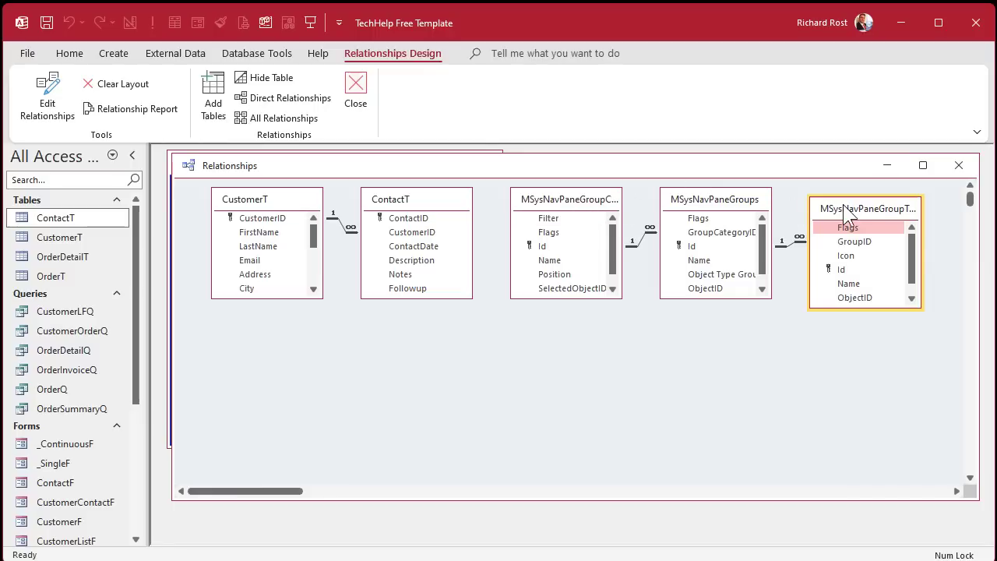
click(591, 201)
key(Delete)
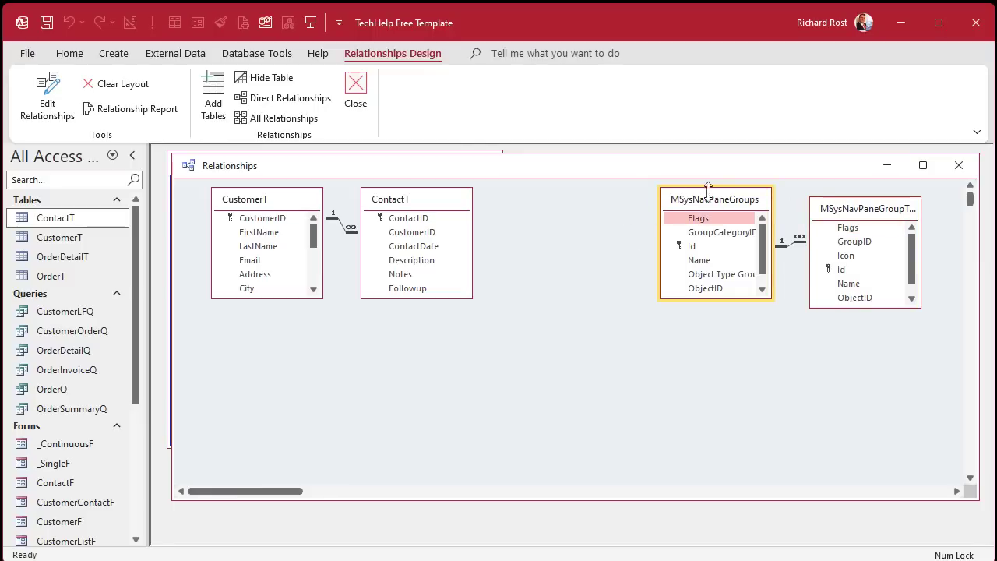
key(Delete)
key(Delete)
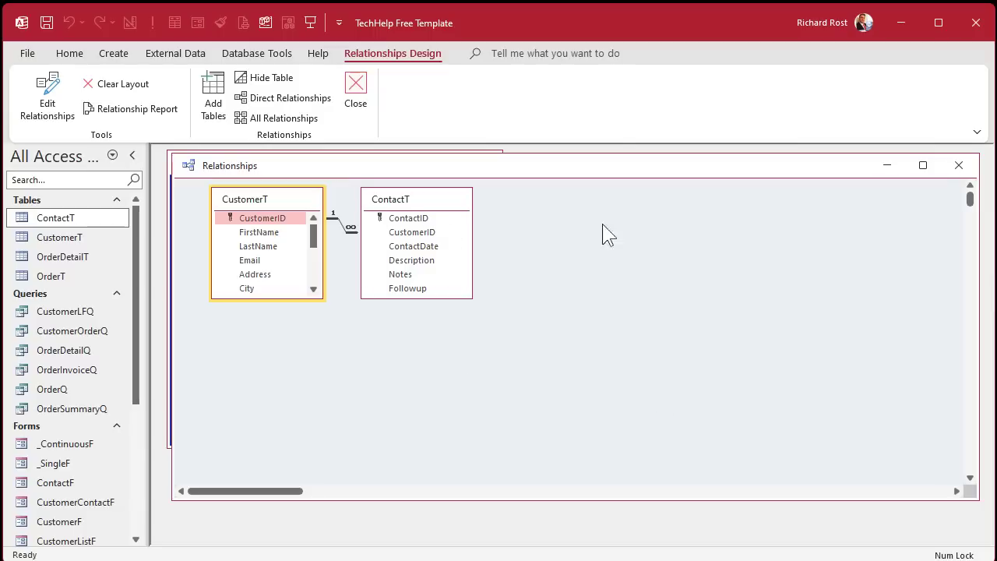